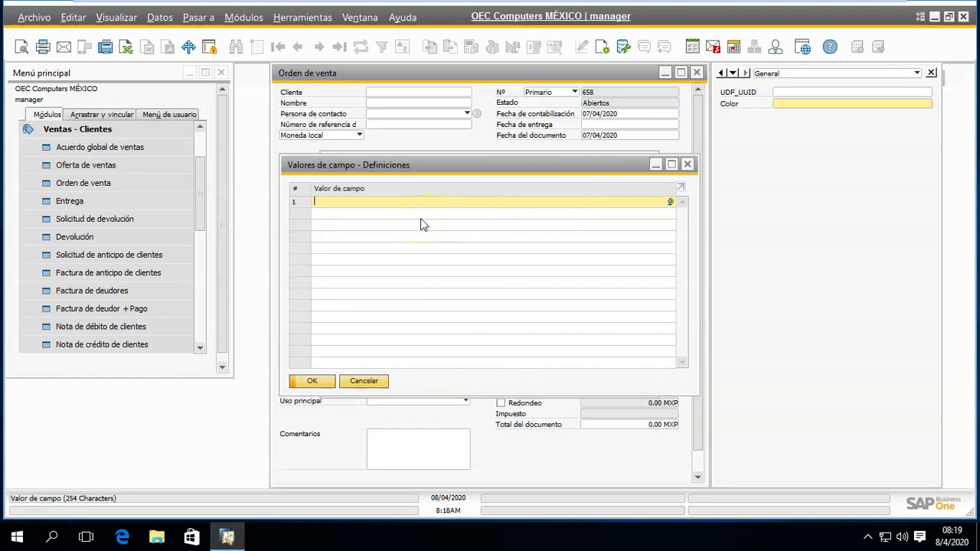
# Step: Enter Azul, Amarillo and Verde as the Color field's user-defined values and save the definition
pyautogui.write('Azul')
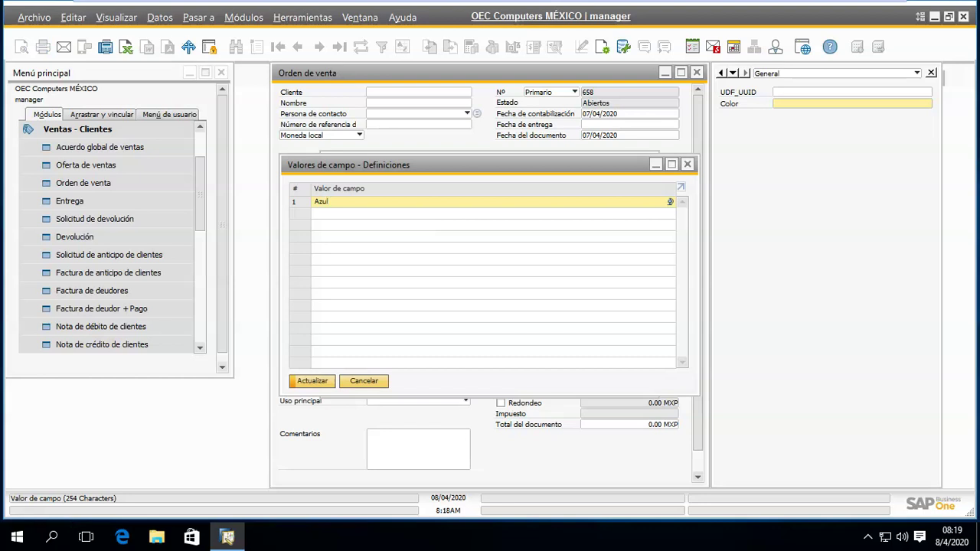
pyautogui.click(420, 216)
pyautogui.write('Amar')
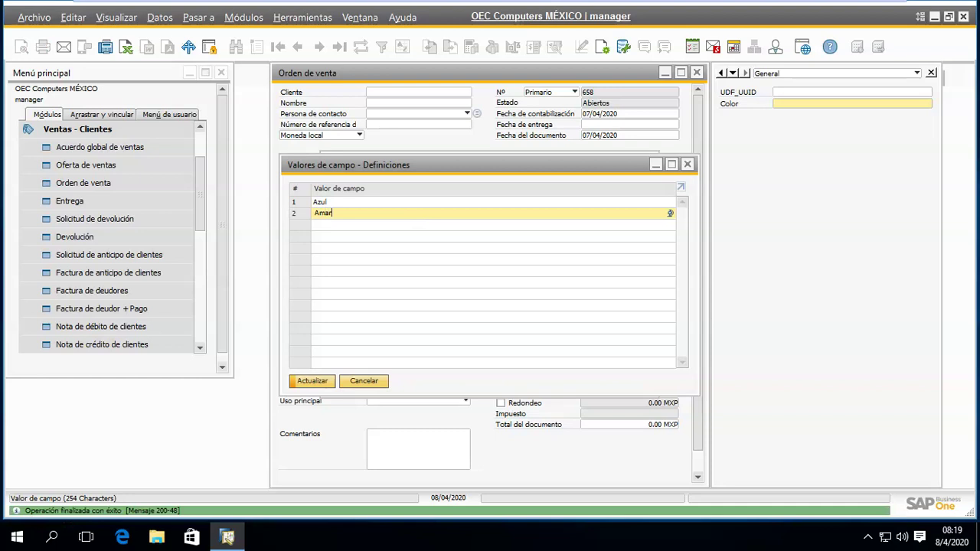
pyautogui.write('illo')
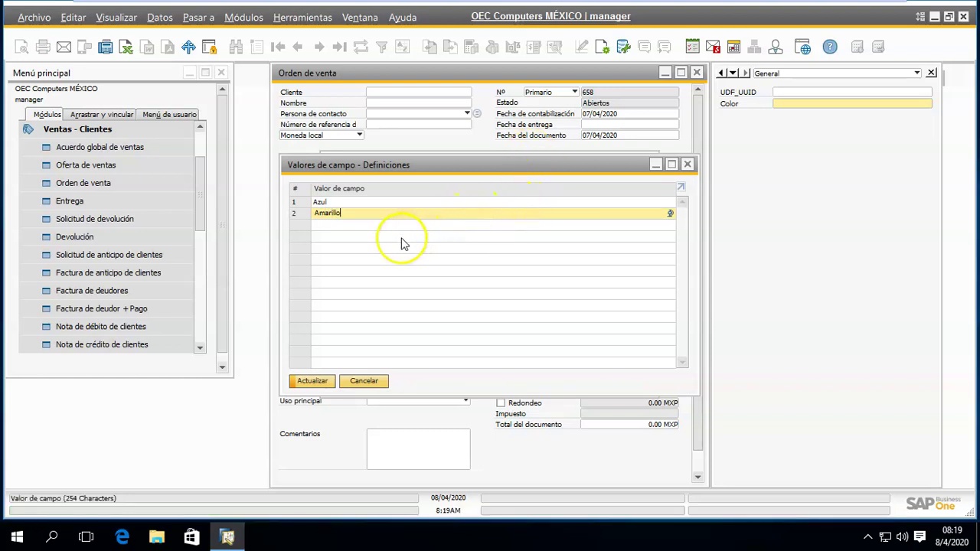
pyautogui.press('Return')
pyautogui.write('Verde')
pyautogui.click(318, 381)
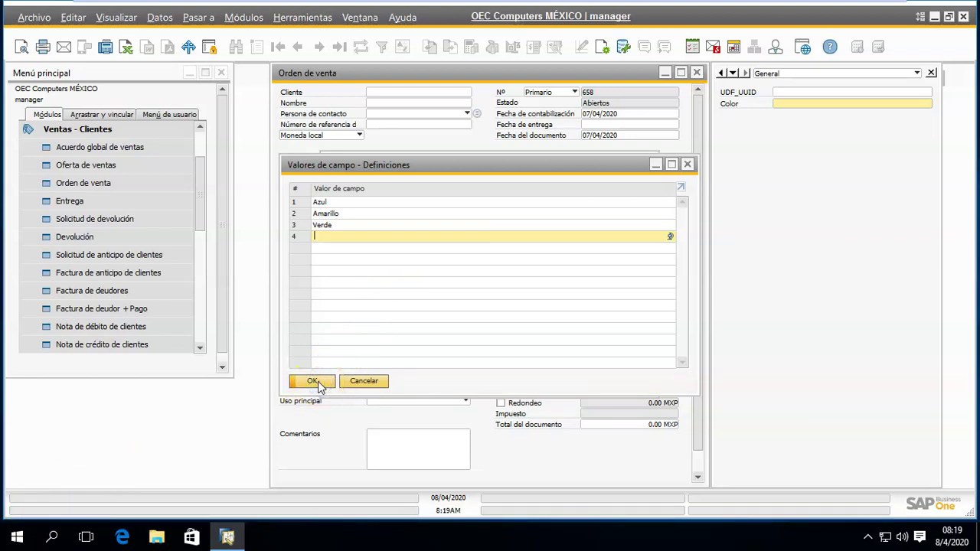
pyautogui.click(315, 381)
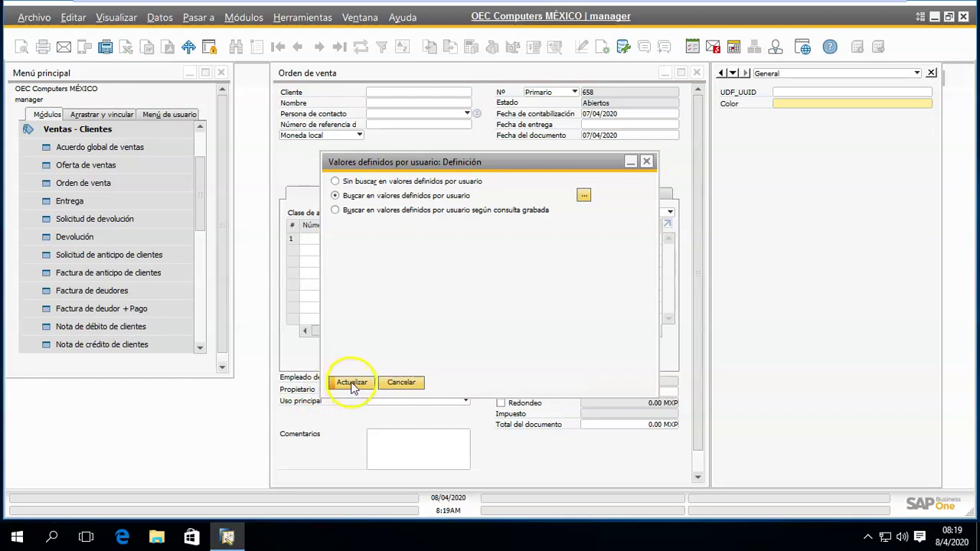
pyautogui.click(351, 382)
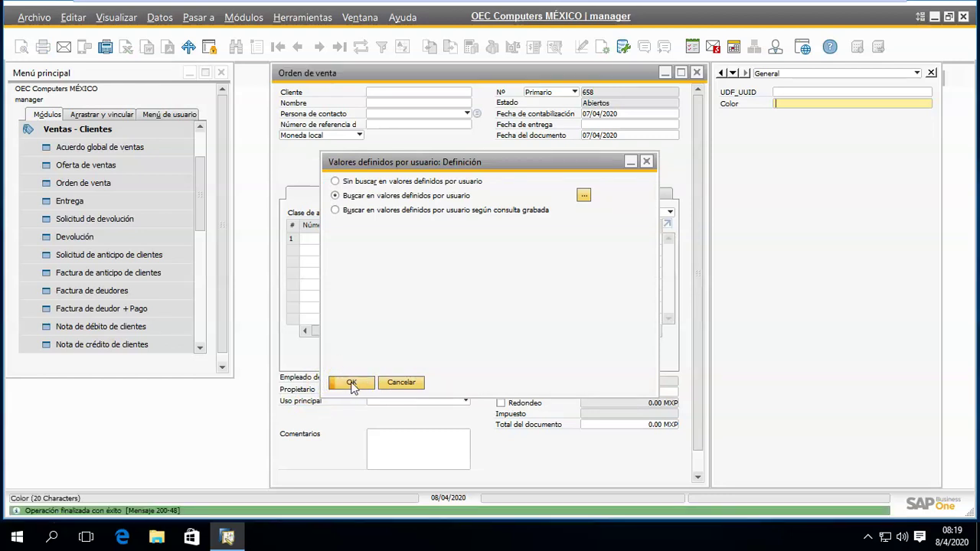
pyautogui.click(352, 385)
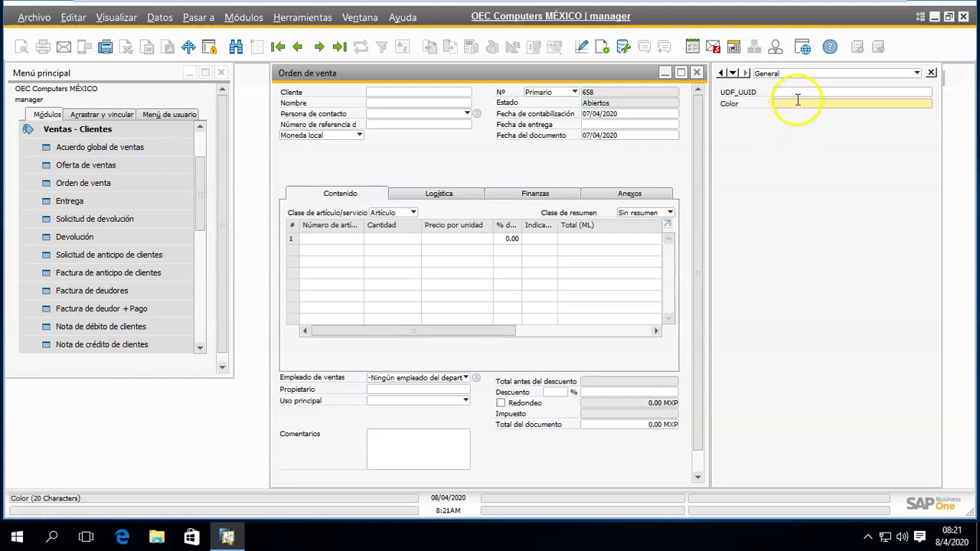
# Step: Reopen the user-defined values definition of the sales order's Color field and add Rojo and Negro to its list
pyautogui.click(303, 17)
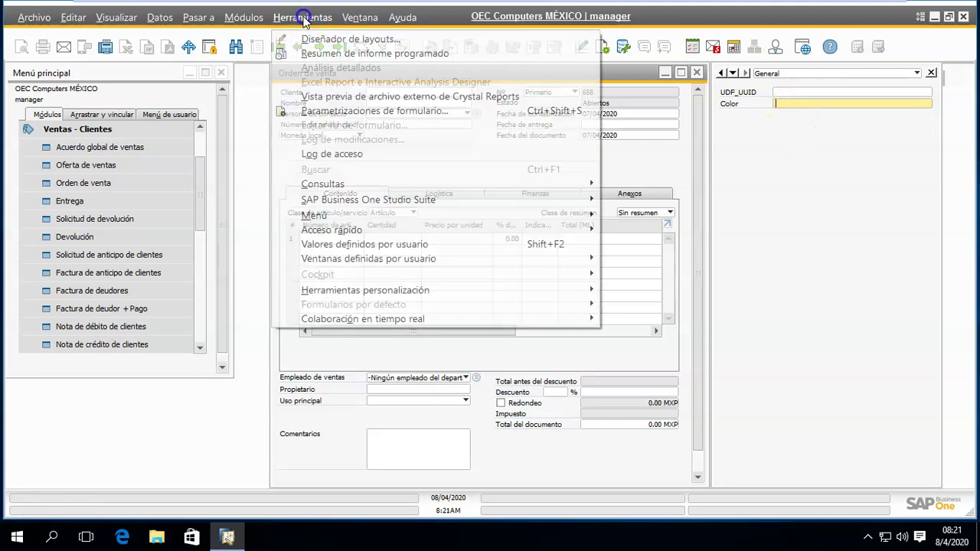
pyautogui.moveTo(431, 291)
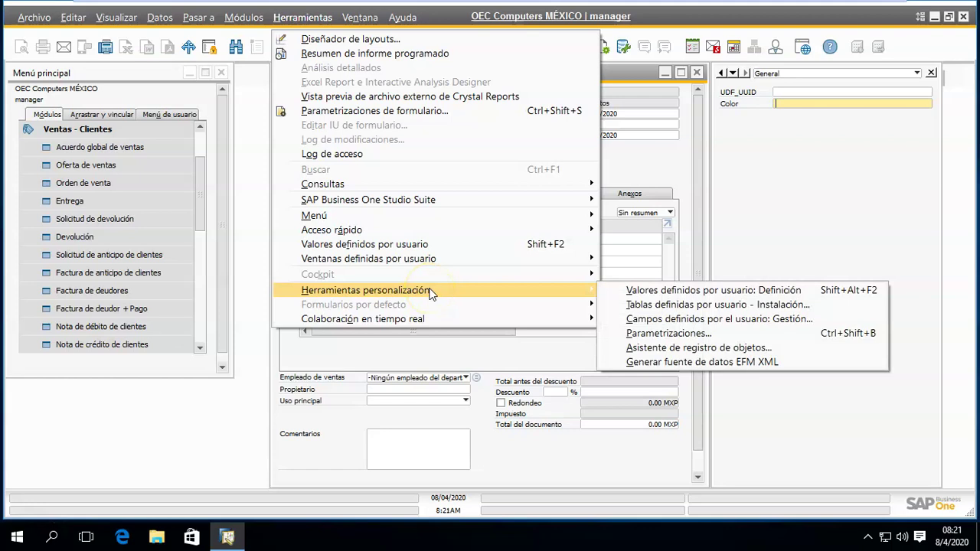
pyautogui.click(702, 293)
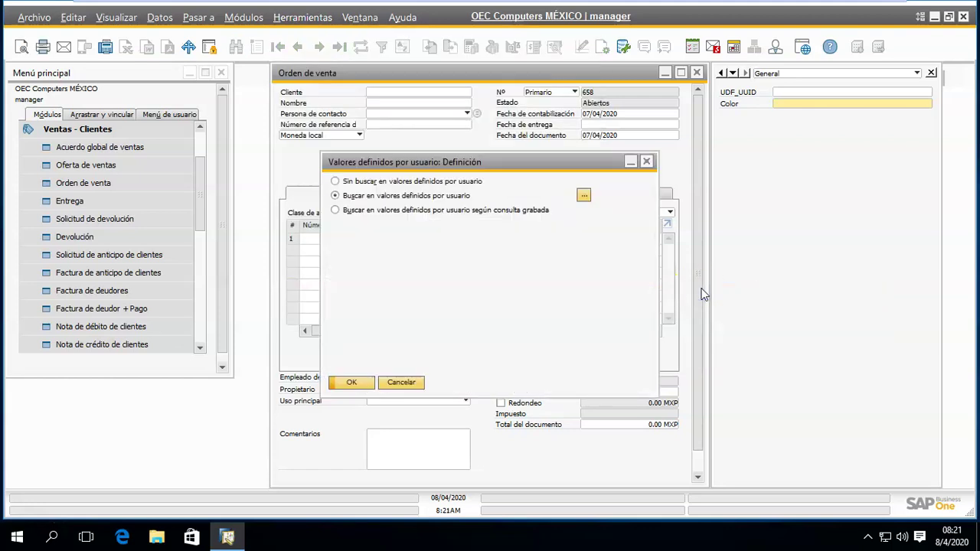
pyautogui.click(583, 196)
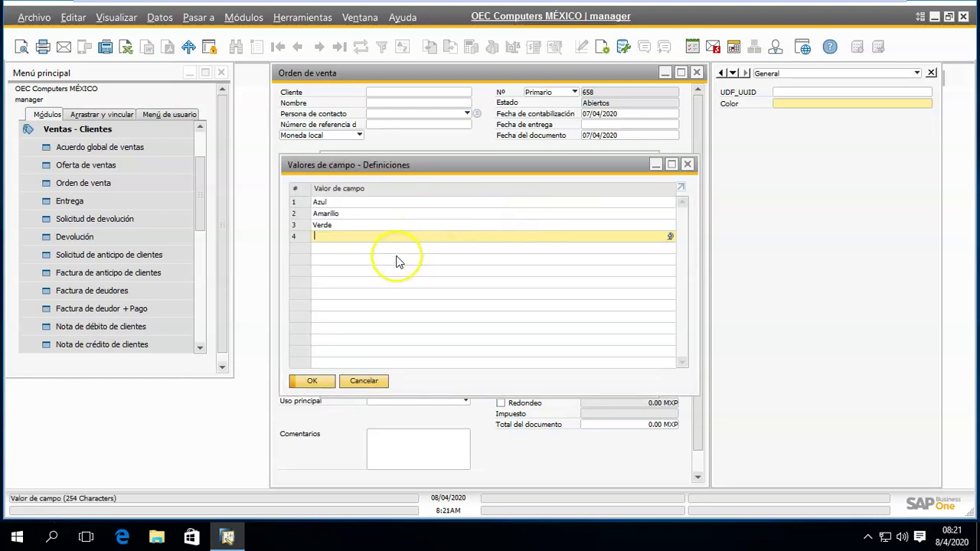
pyautogui.click(396, 261)
pyautogui.write('Rojo')
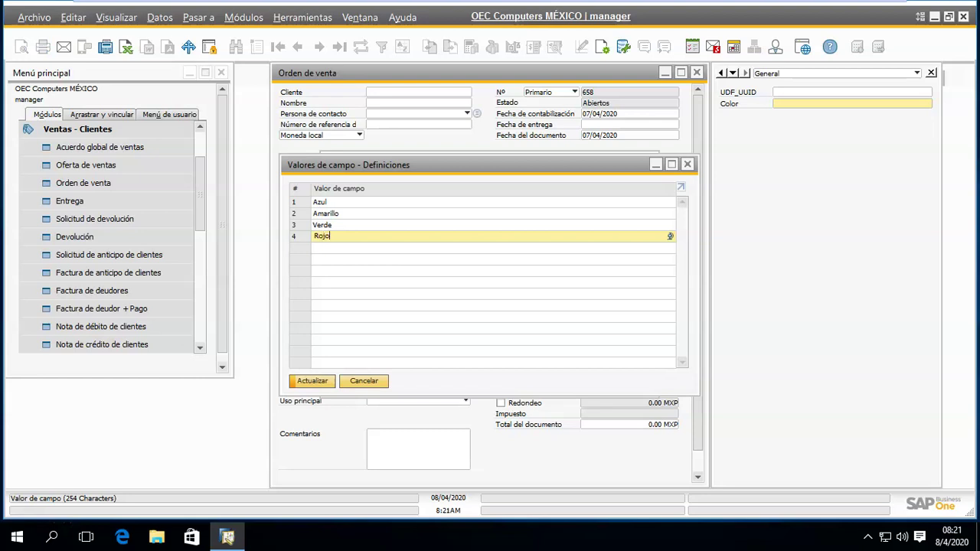
pyautogui.click(396, 261)
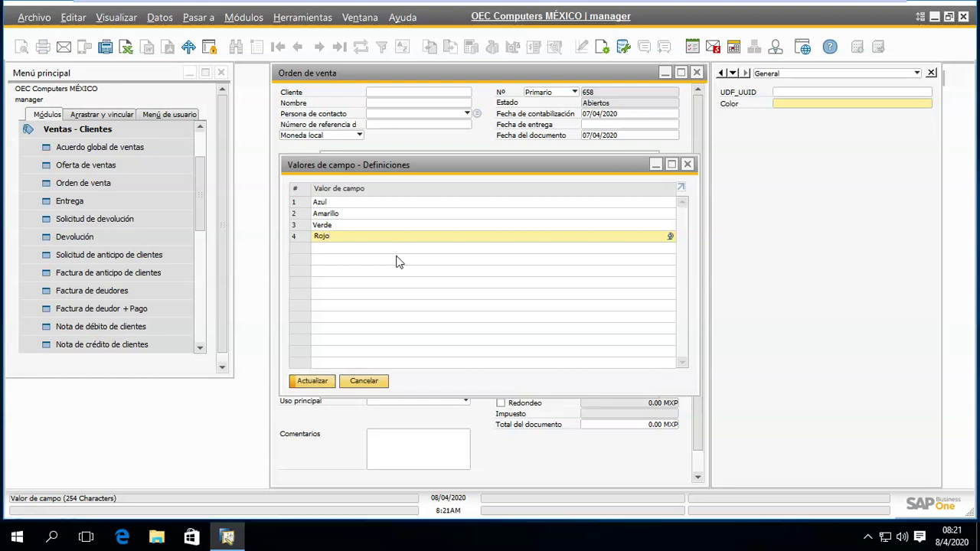
pyautogui.write('Negro')
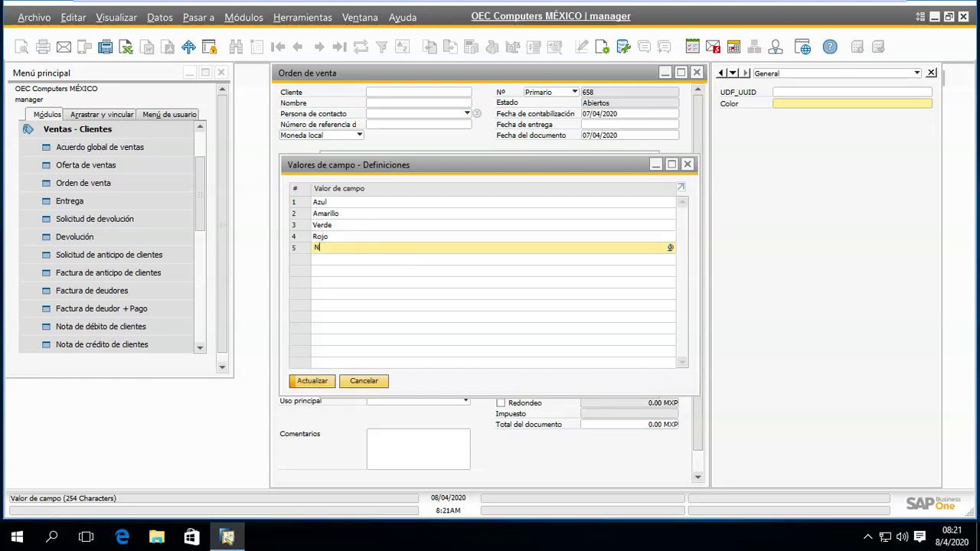
pyautogui.click(396, 256)
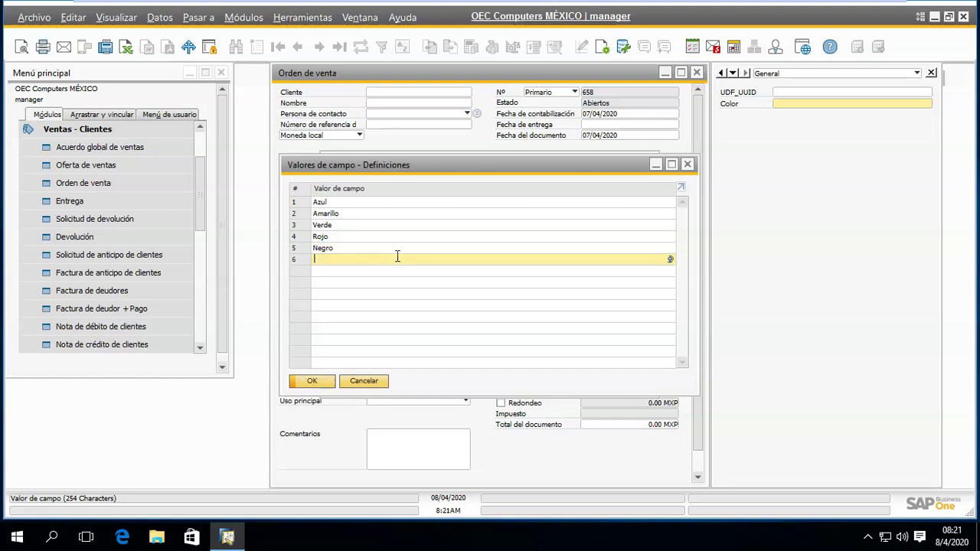
# Step: Replace the value Verde with Rosa in the Color value list and save the definition
pyautogui.doubleClick(339, 224)
pyautogui.press('BackSpace')
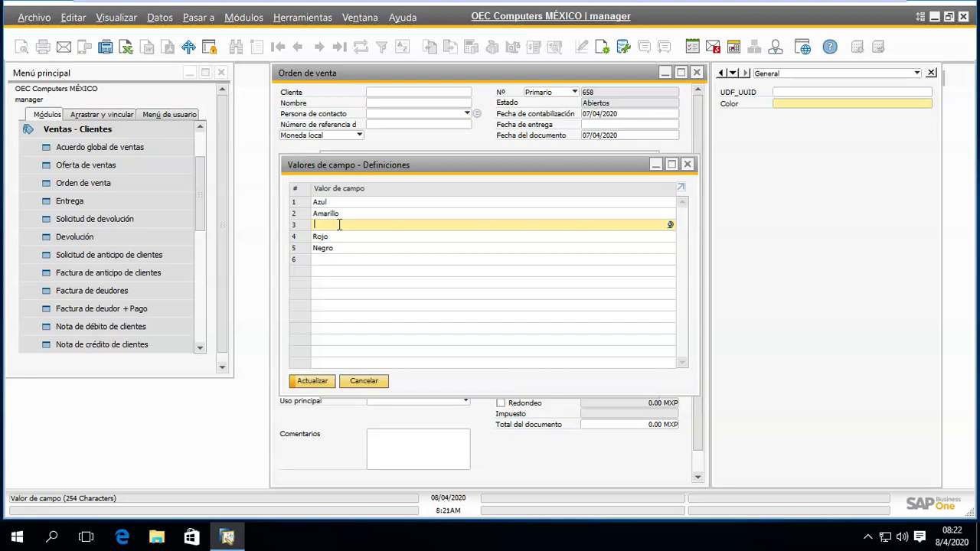
pyautogui.write('Rosa')
pyautogui.click(362, 224)
pyautogui.click(312, 382)
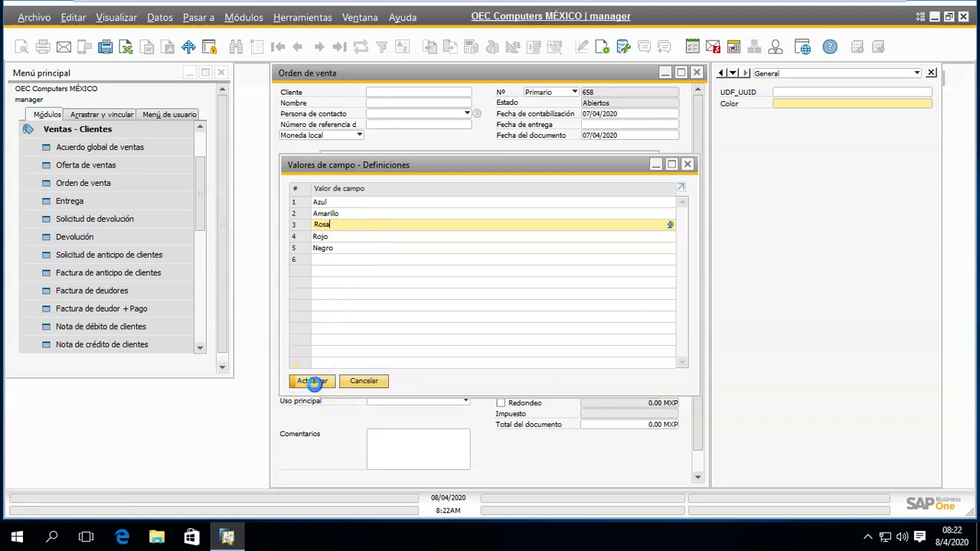
pyautogui.click(312, 382)
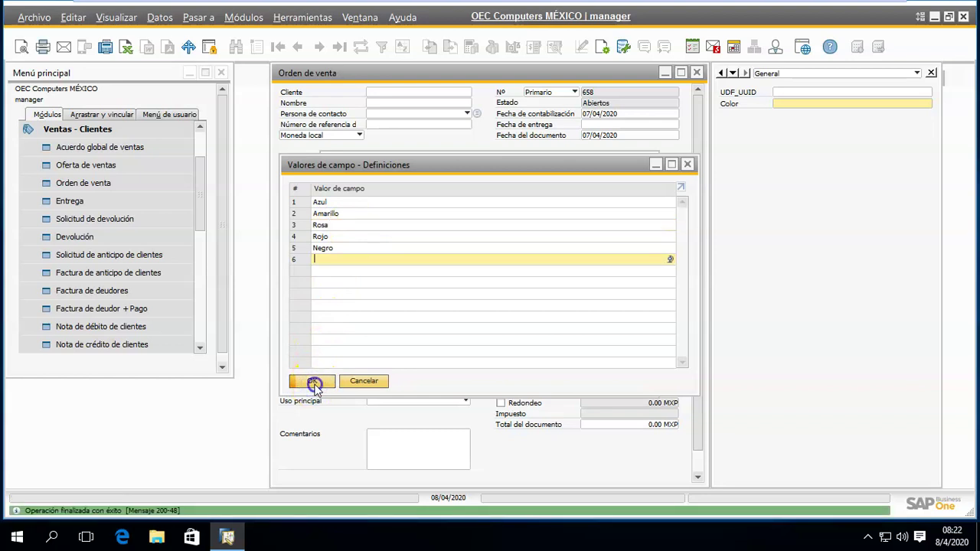
pyautogui.click(348, 380)
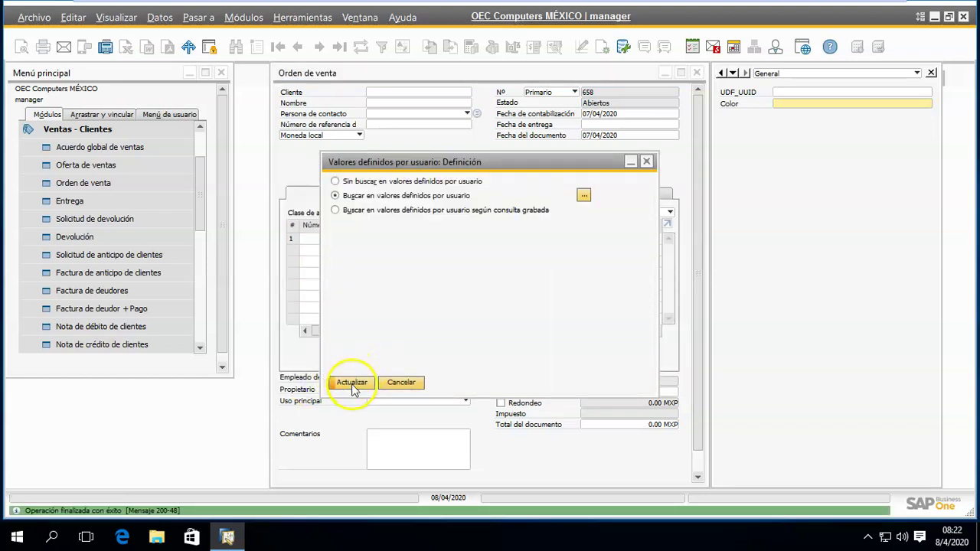
pyautogui.click(351, 382)
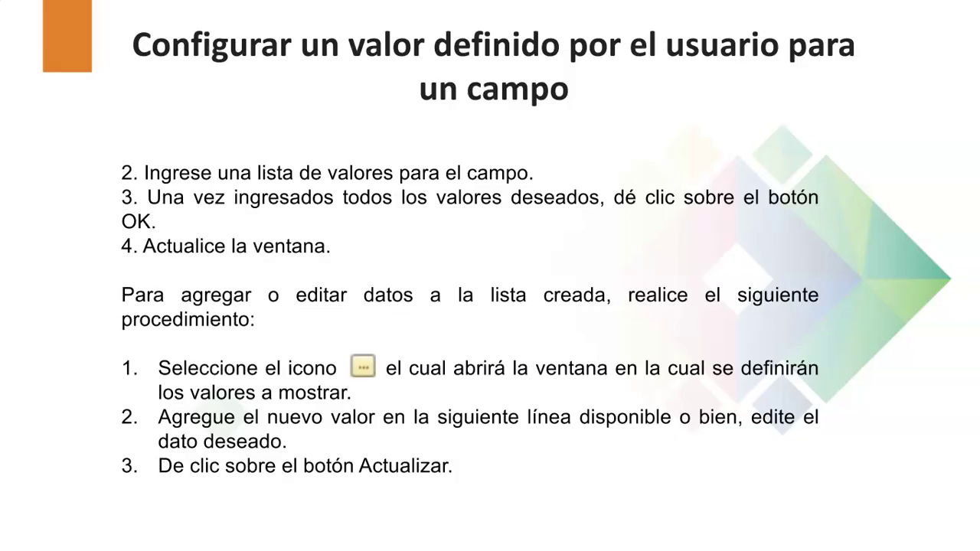
pyautogui.press('Right')
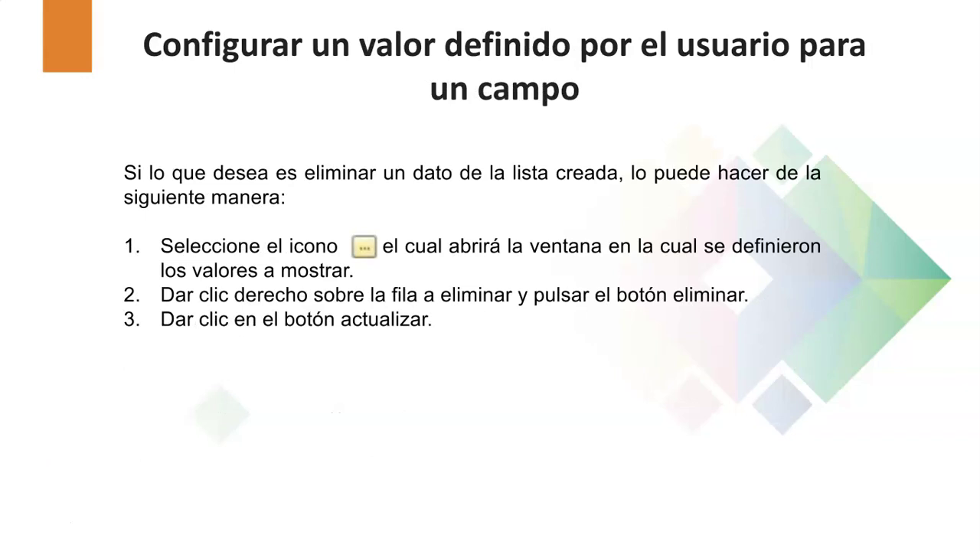
pyautogui.moveTo(44, 528)
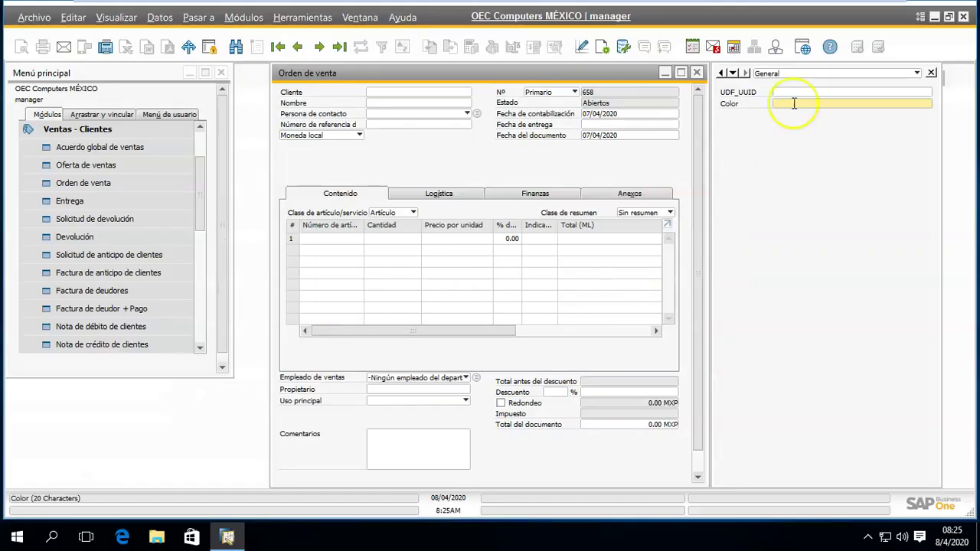
# Step: Delete the Rosa row from the Color field's user-defined value list and save the definition
pyautogui.click(305, 17)
pyautogui.moveTo(431, 289)
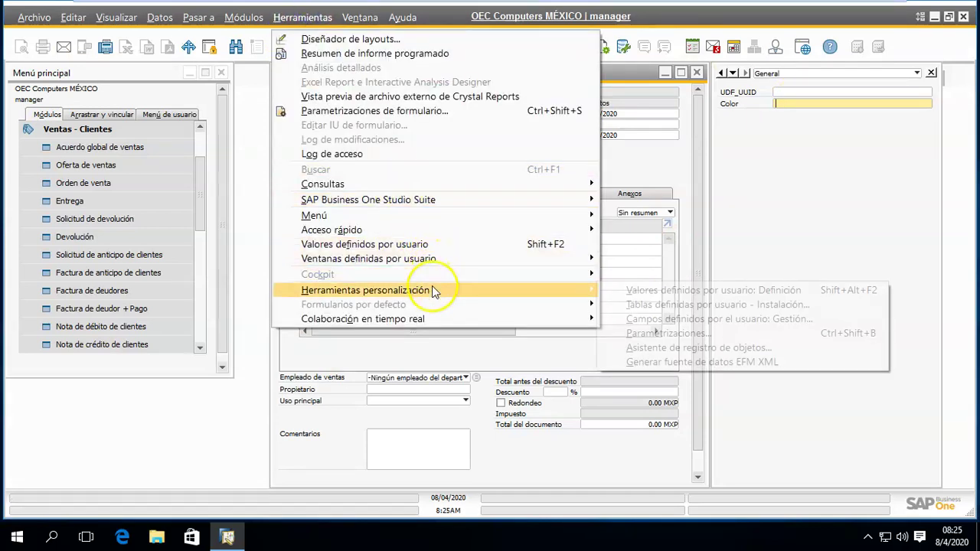
pyautogui.click(693, 292)
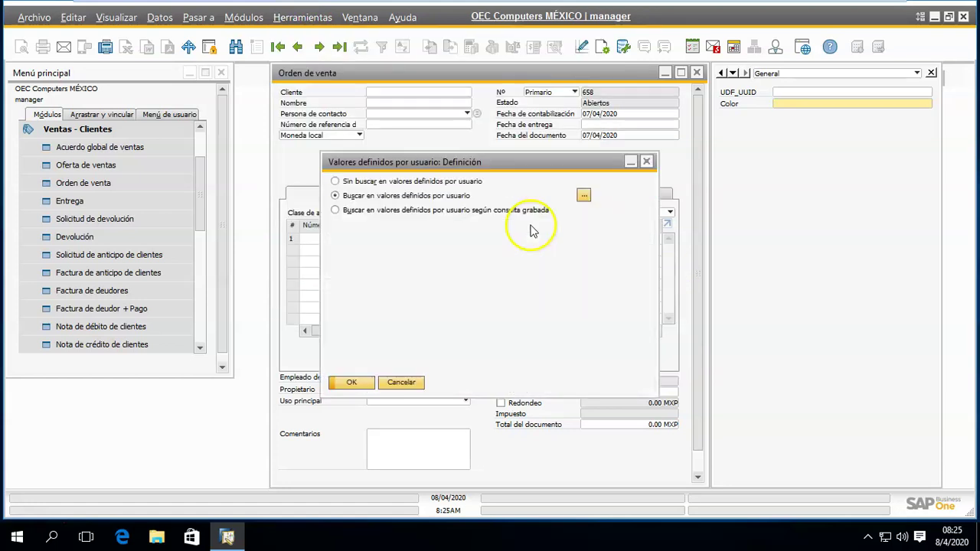
pyautogui.click(583, 195)
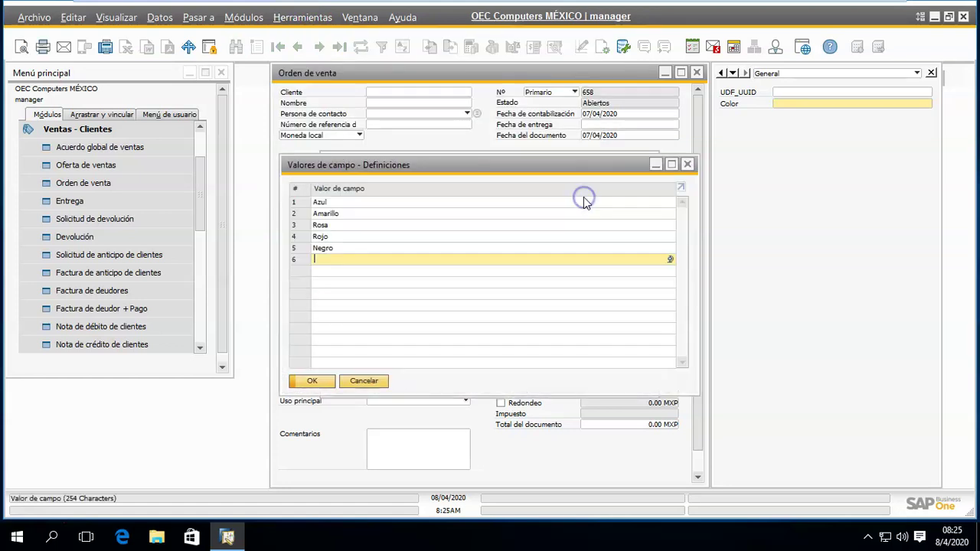
pyautogui.click(447, 238)
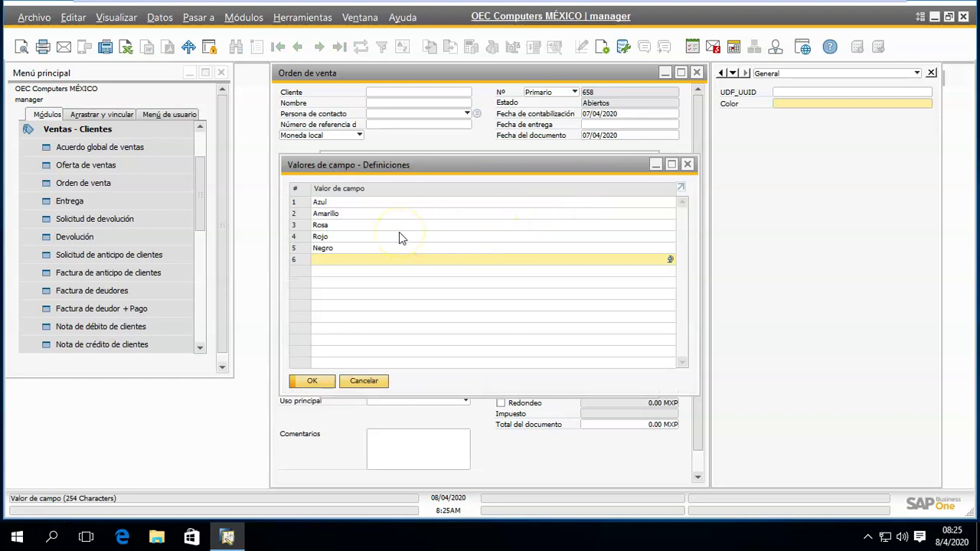
pyautogui.click(304, 231)
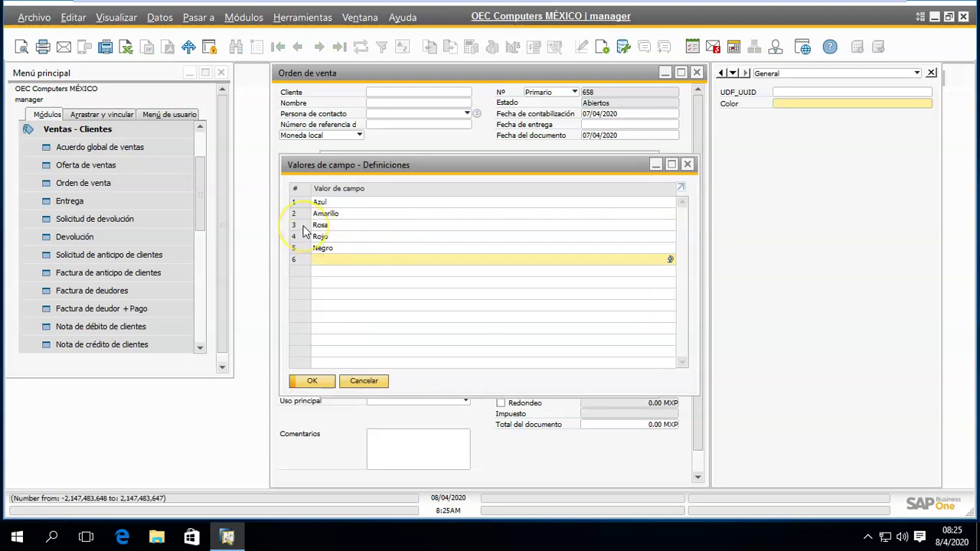
pyautogui.rightClick(304, 231)
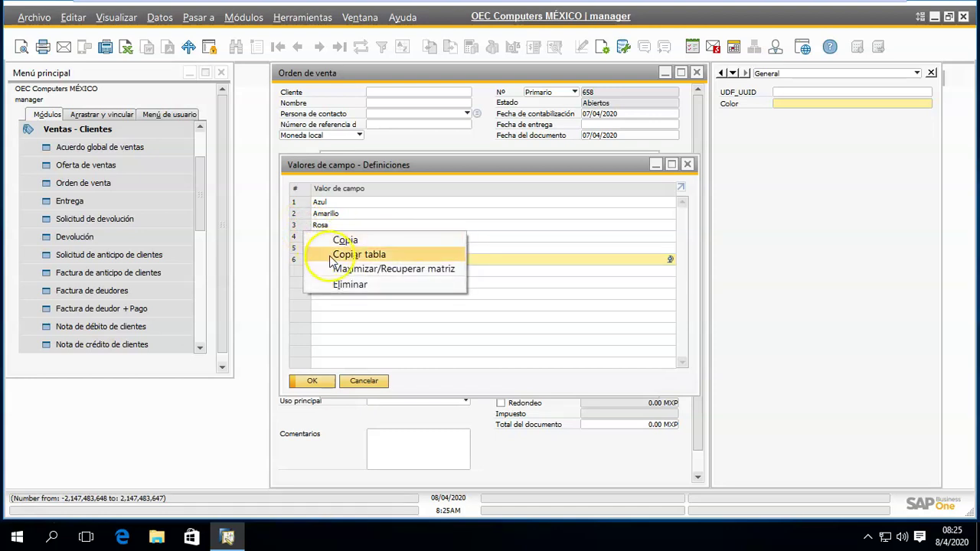
pyautogui.click(352, 285)
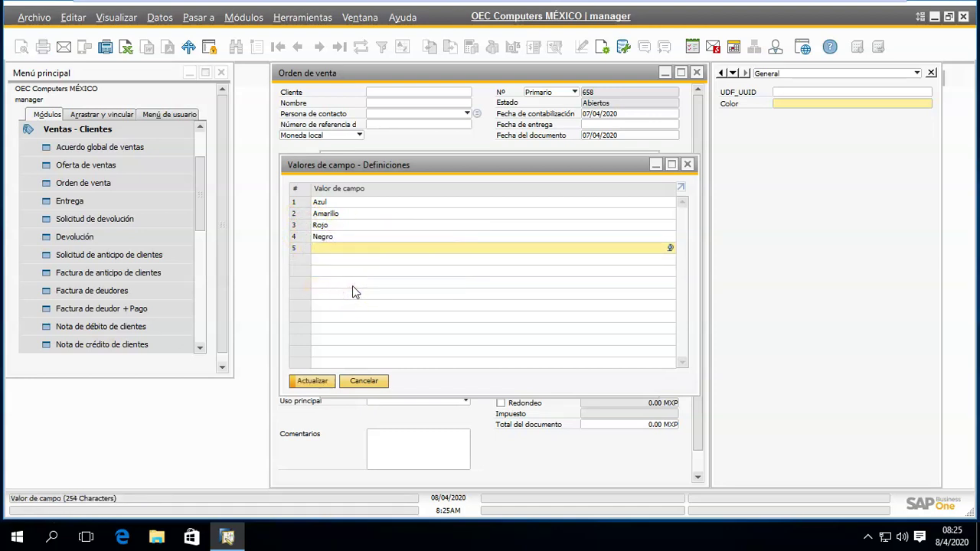
pyautogui.click(312, 382)
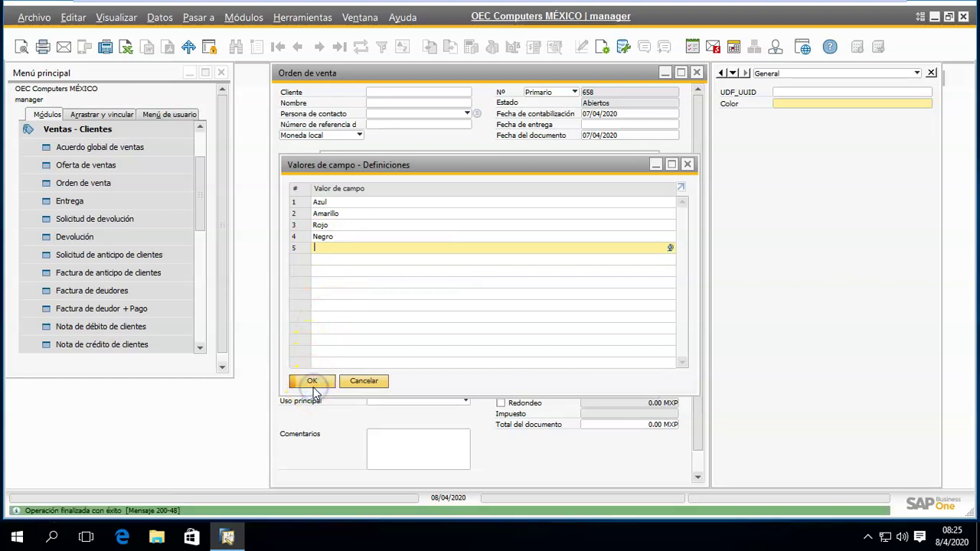
pyautogui.click(316, 381)
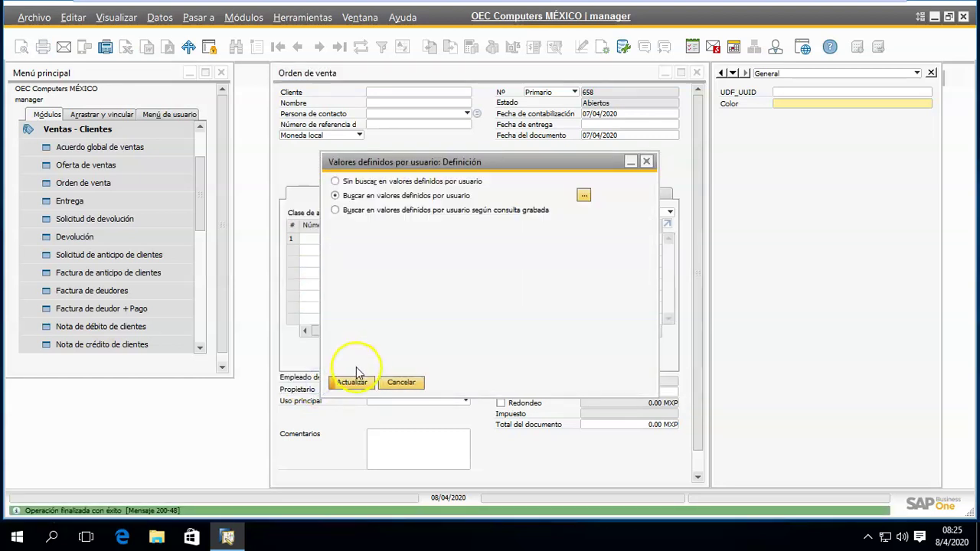
pyautogui.click(348, 383)
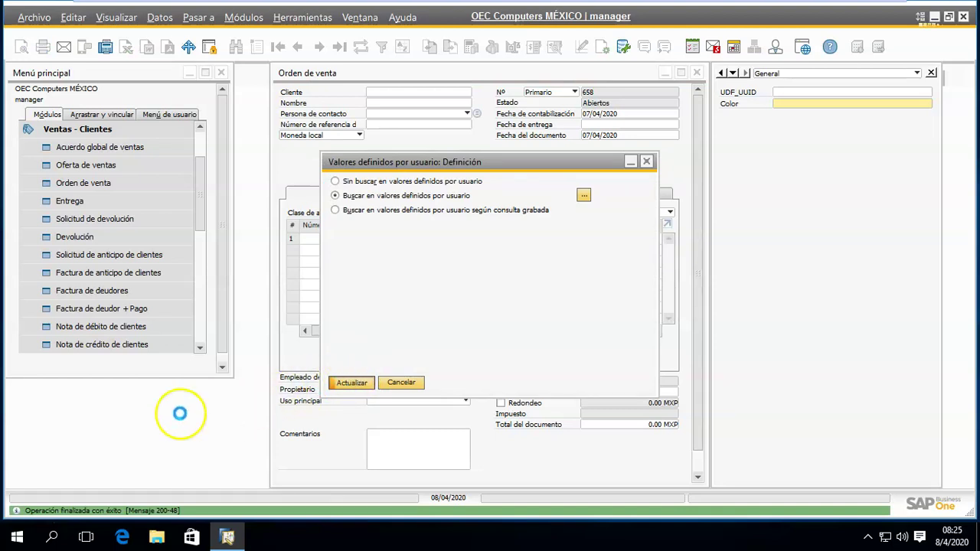
pyautogui.press('Return')
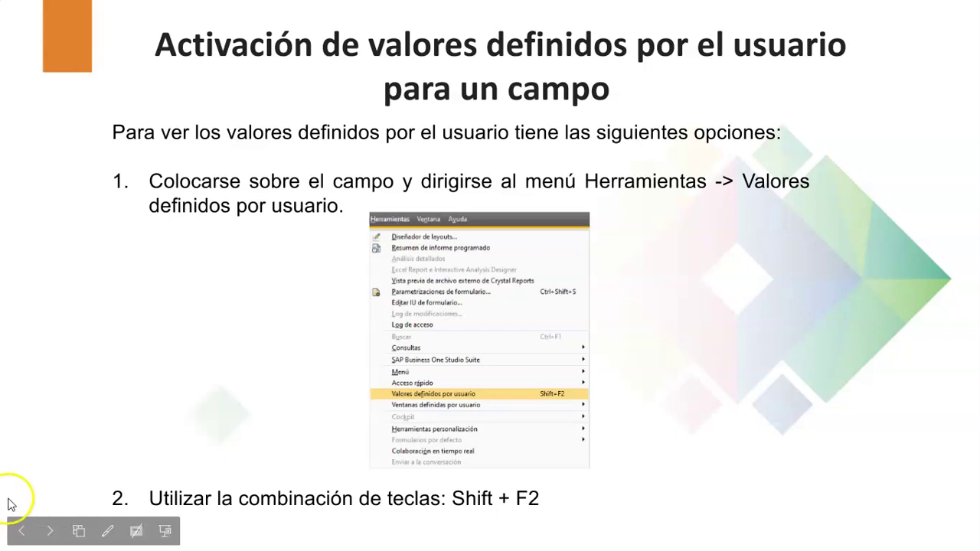
pyautogui.hotkey('alt', 'Tab')
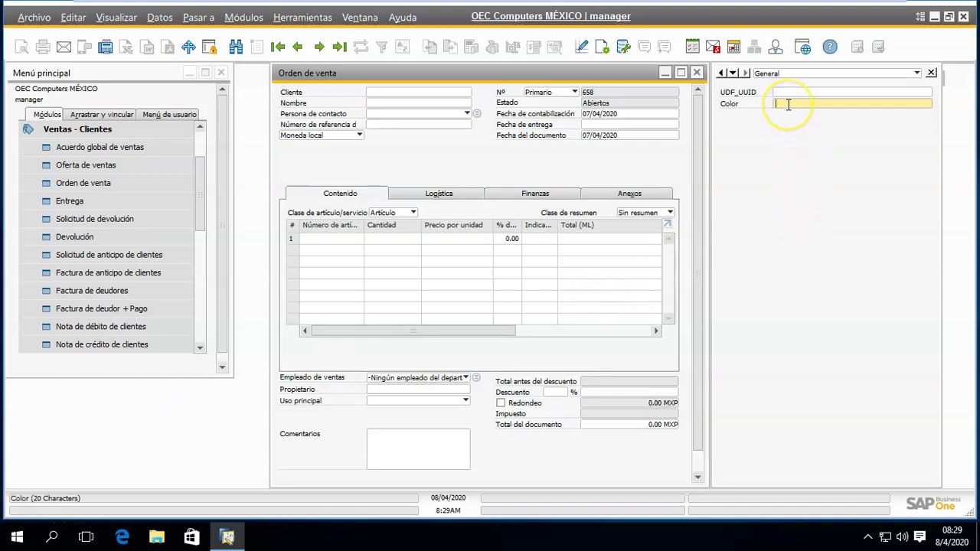
# Step: View the list of user-defined values for the sales order's Color field and close it without choosing one
pyautogui.click(306, 18)
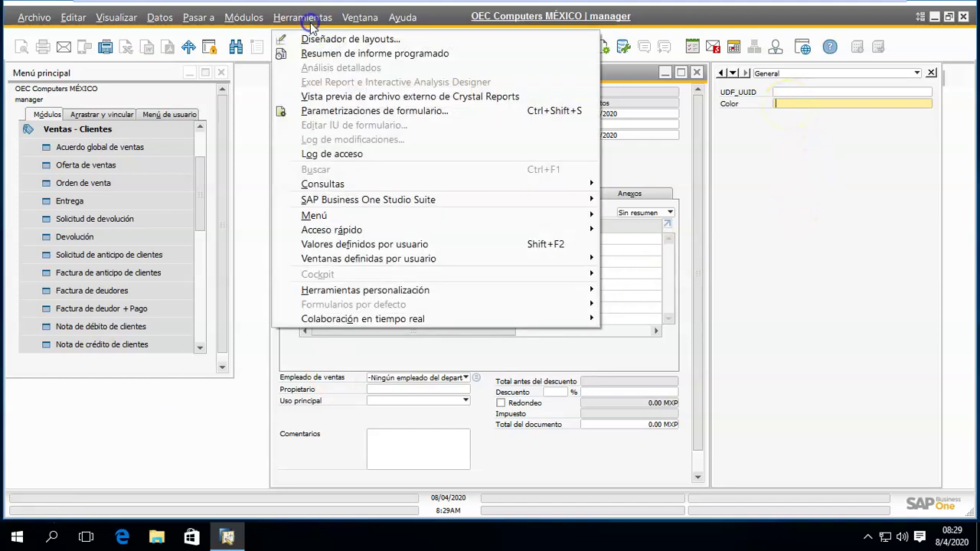
pyautogui.click(398, 244)
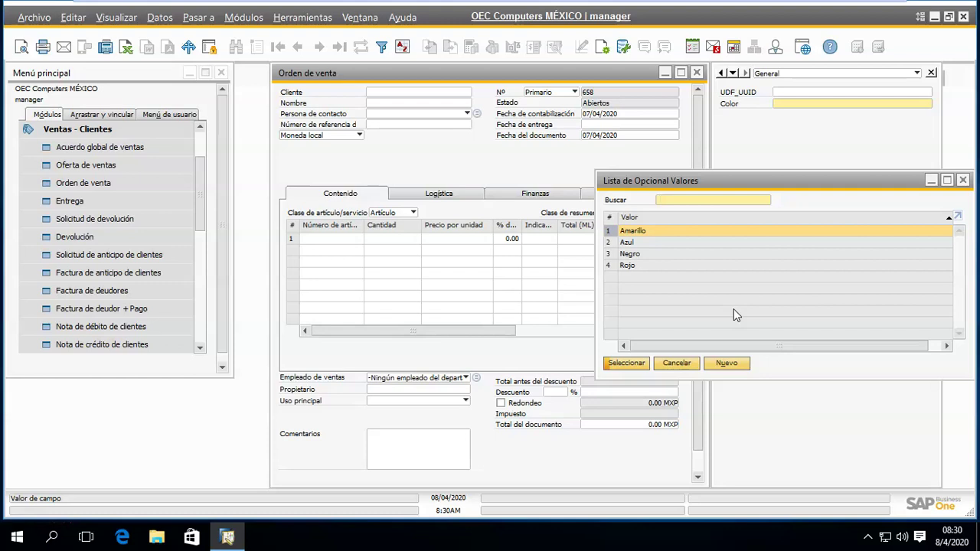
pyautogui.click(676, 363)
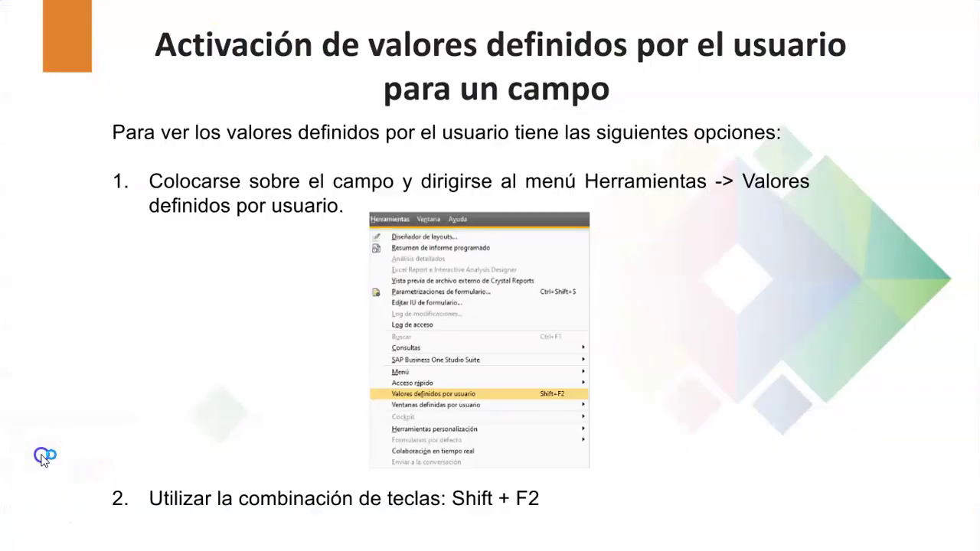
pyautogui.press('Right')
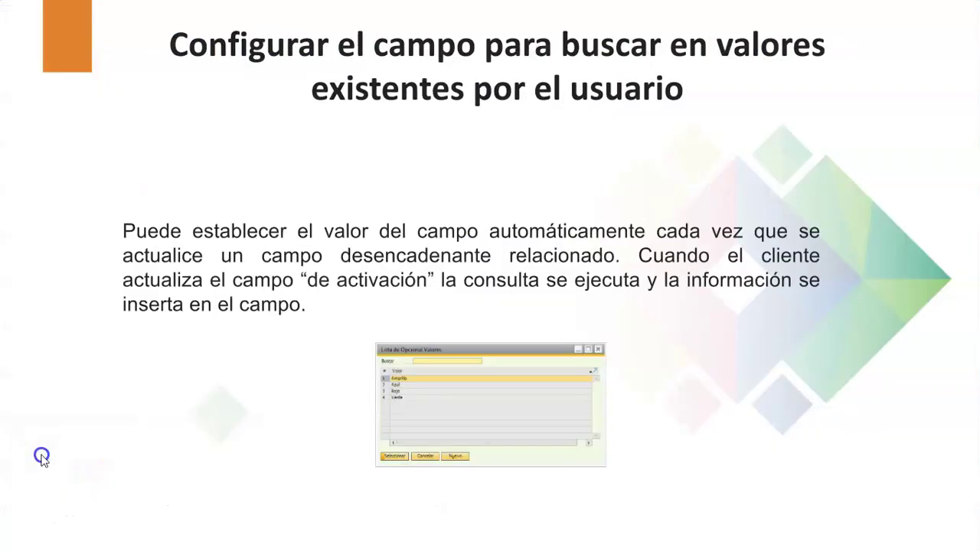
pyautogui.click(42, 456)
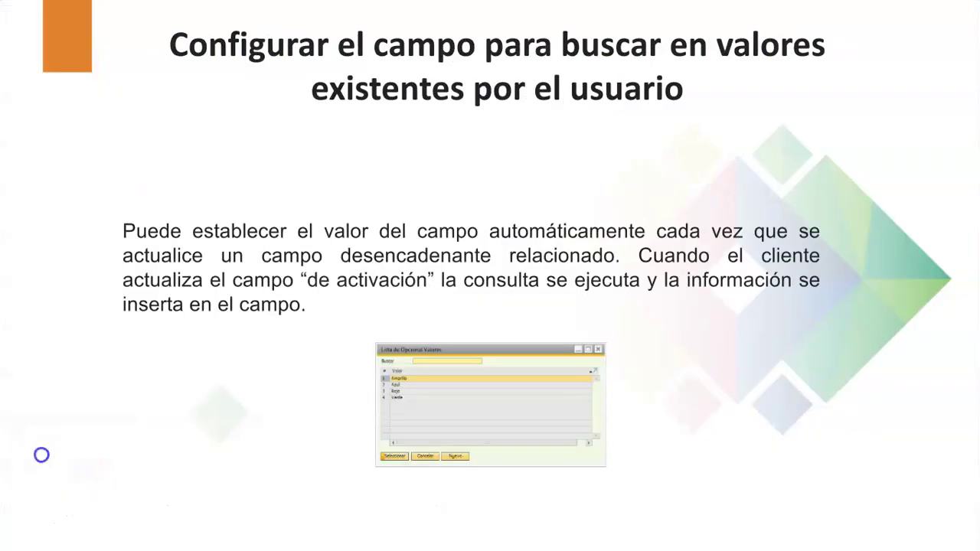